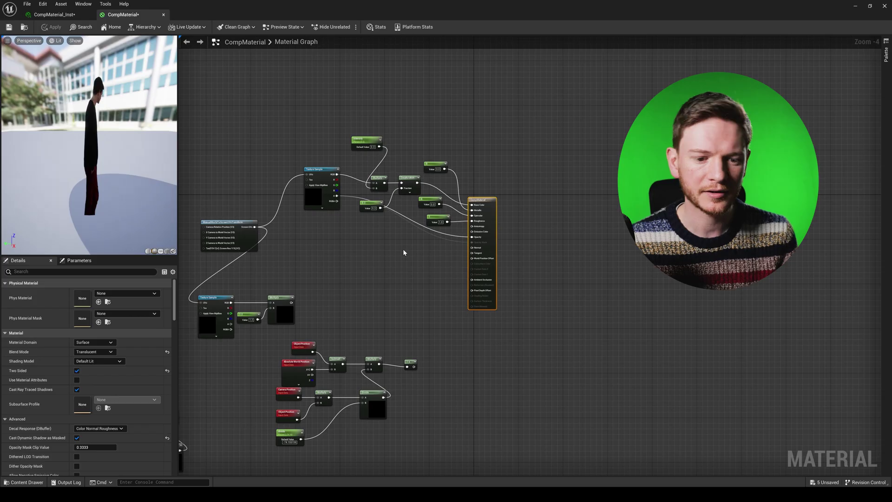
# Review the CompMaterial graph's opacity connections and set the Blend Mode override of CompMaterial_Inst to Masked.
pyautogui.scroll(3, 403, 252)
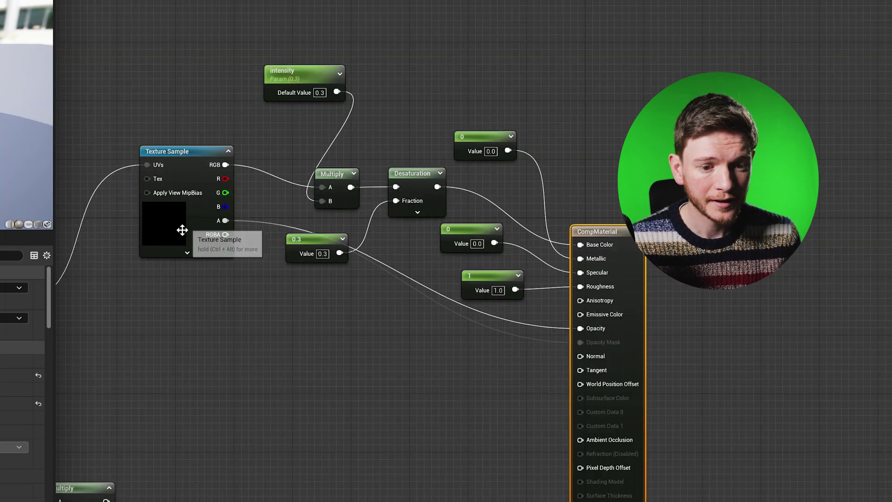
pyautogui.moveTo(262, 254); pyautogui.dragTo(240, 254)
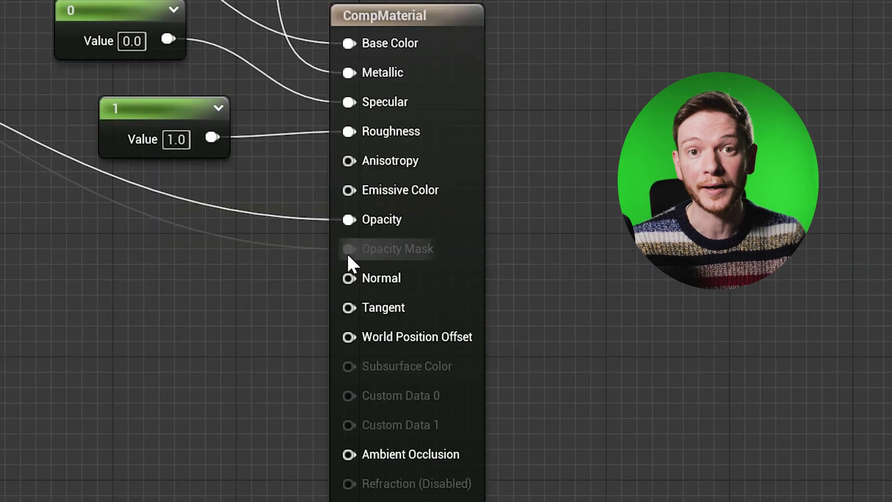
pyautogui.moveTo(580, 344)
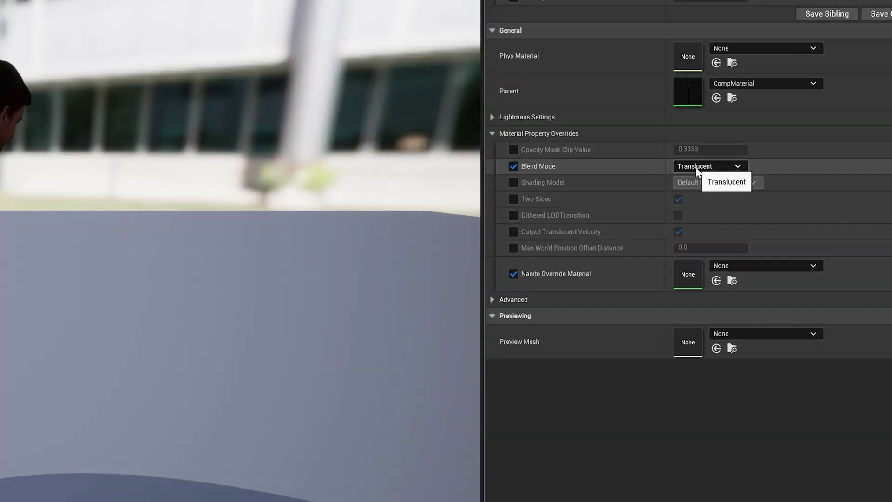
pyautogui.click(746, 180)
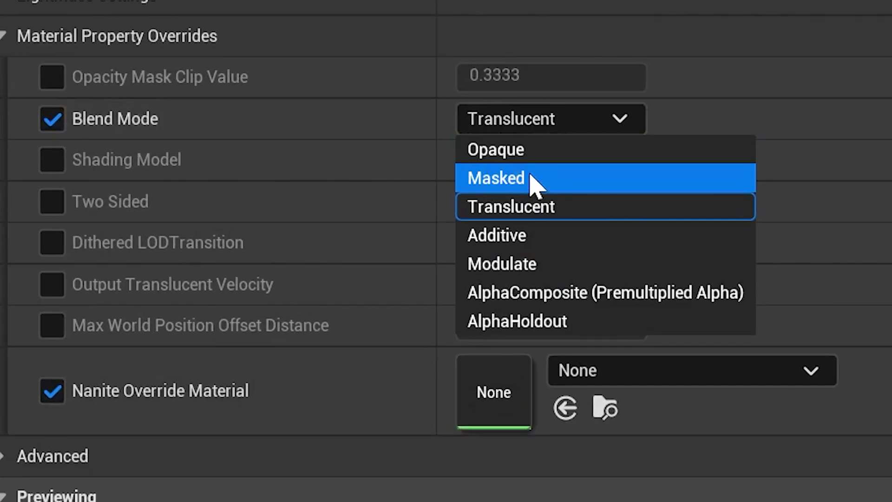
pyautogui.click(531, 180)
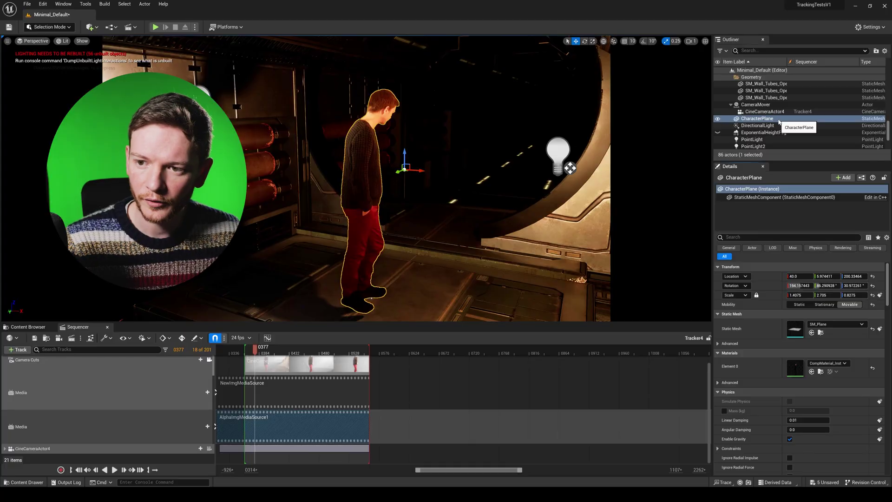
# Open the material instance assigned to CharacterPlane and set its Blend Mode override to Translucent.
pyautogui.doubleClick(801, 372)
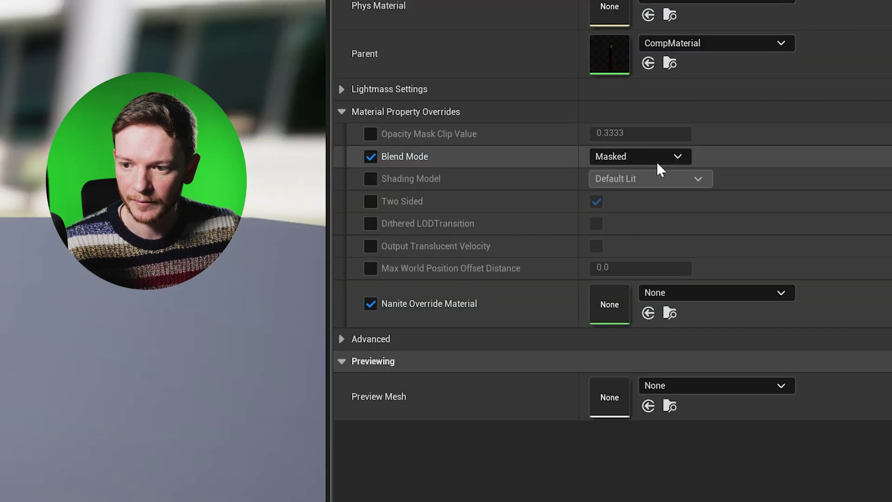
pyautogui.click(761, 181)
pyautogui.click(752, 199)
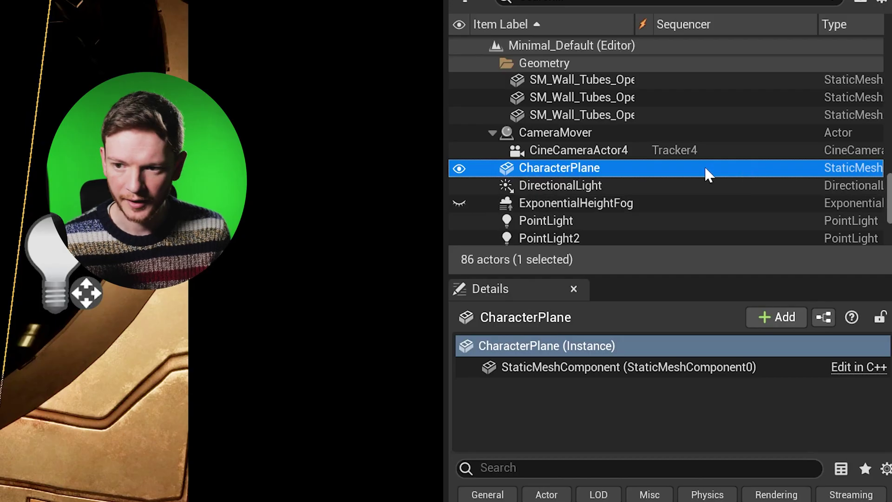
# Duplicate the CharacterPlane actor and rename the copy Character_Shadow.
pyautogui.hotkey('ctrl', 'd')
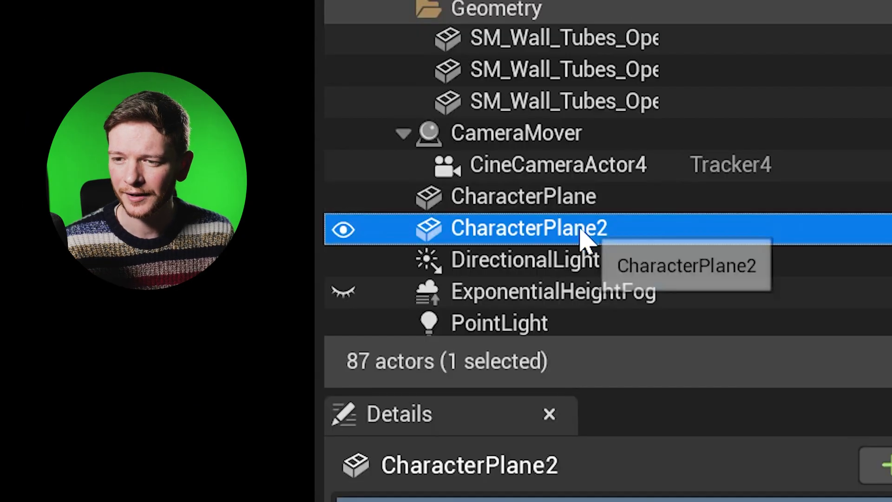
pyautogui.click(590, 188)
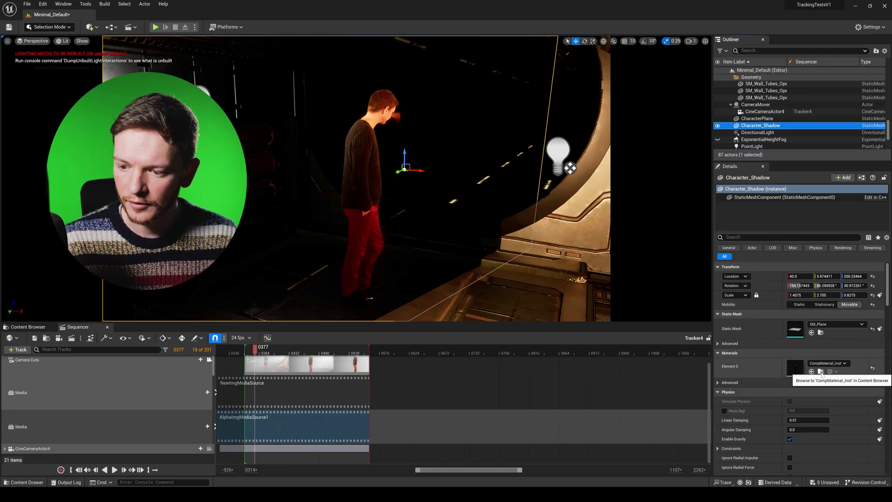
# Locate CompMaterial in the Movies folder through the plane's assigned material and duplicate it as ShadowMaterial.
pyautogui.click(820, 371)
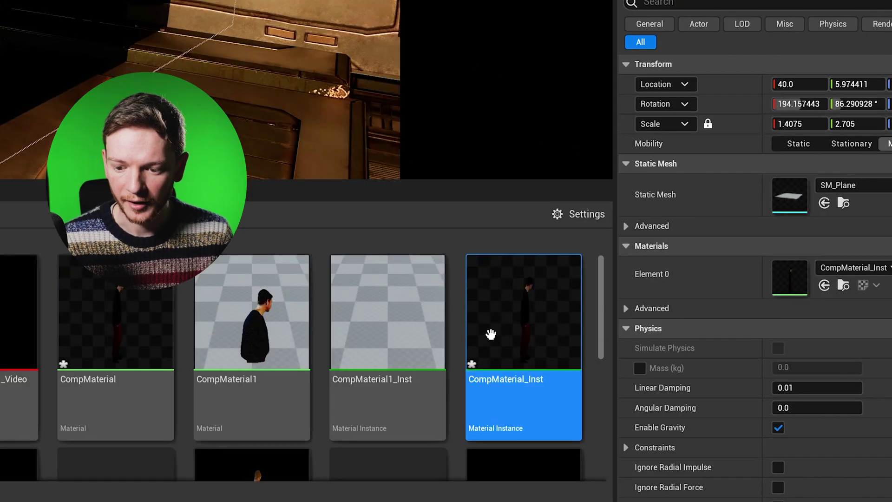
pyautogui.rightClick(534, 337)
pyautogui.press('Escape')
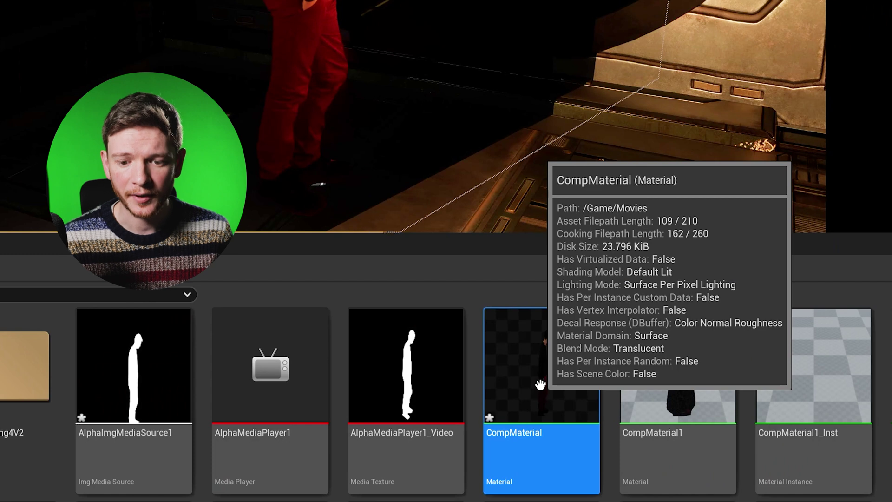
pyautogui.rightClick(540, 384)
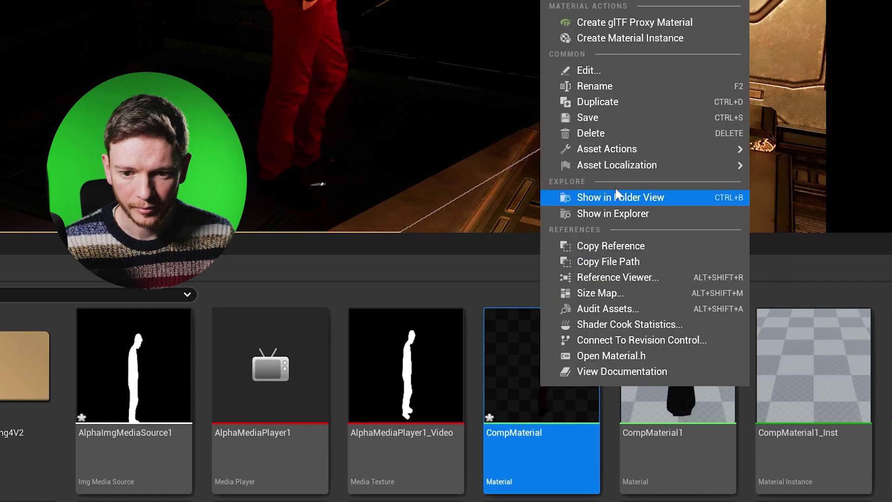
pyautogui.click(609, 101)
pyautogui.write('ShadowMaterial')
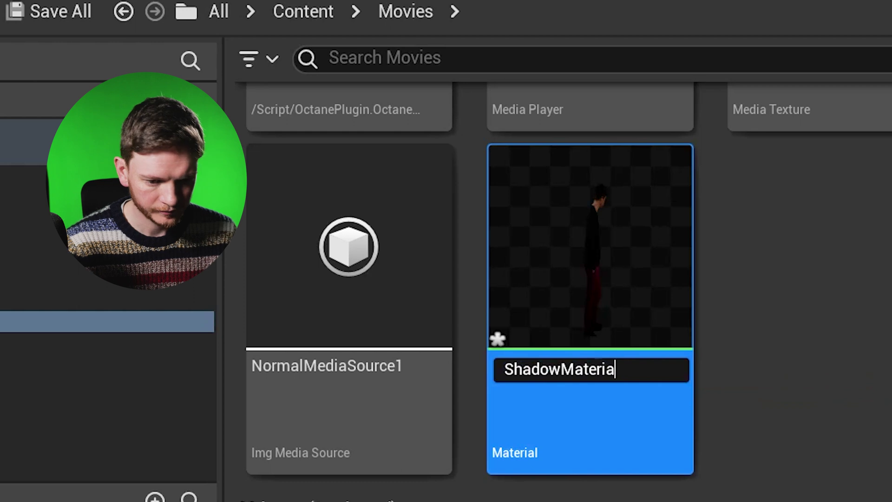
pyautogui.press('Return')
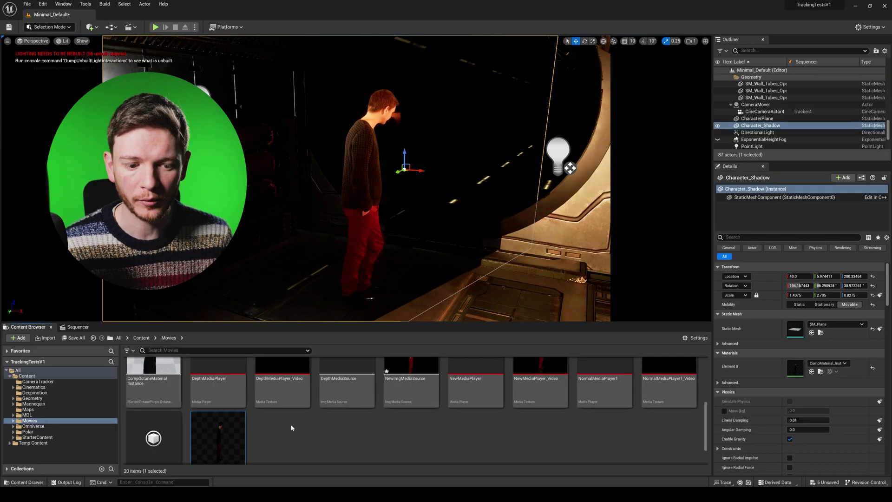
# Open ShadowMaterial and set its Blend Mode to Masked.
pyautogui.scroll(-1, 279, 423)
pyautogui.doubleClick(211, 414)
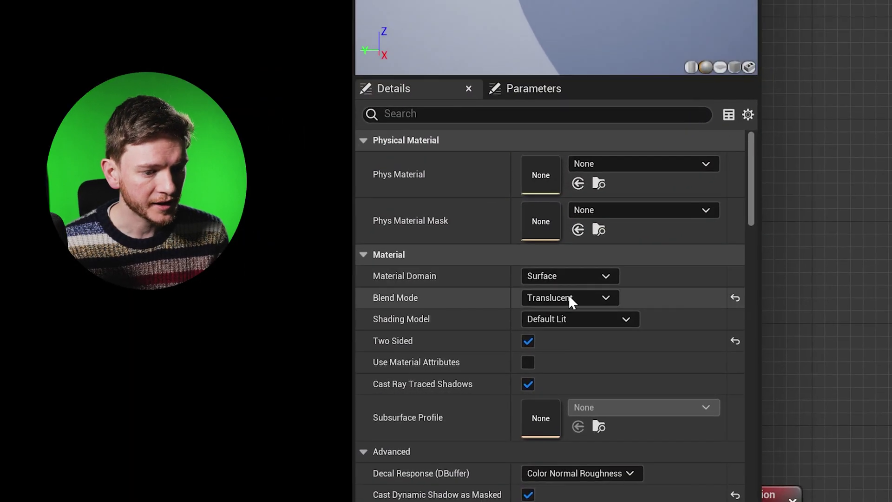
pyautogui.click(569, 297)
pyautogui.click(564, 326)
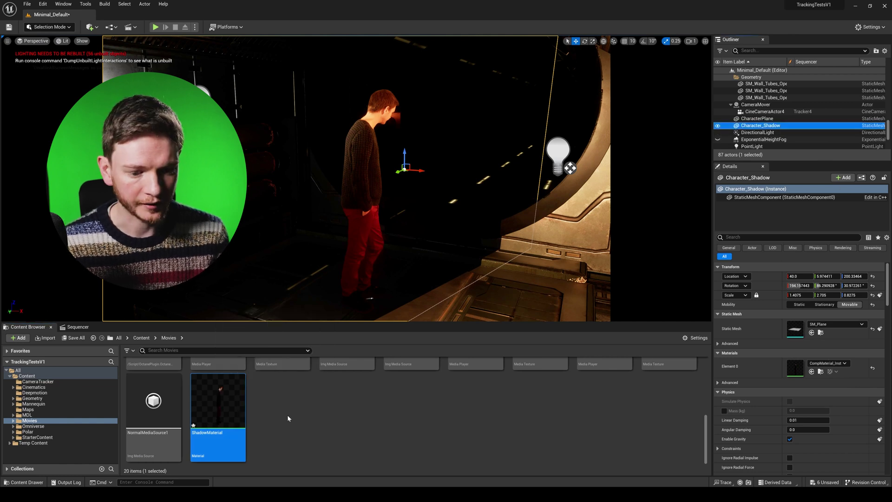
# Assign ShadowMaterial to the Element 0 material slot of Character_Shadow.
pyautogui.moveTo(222, 408); pyautogui.dragTo(628, 409)
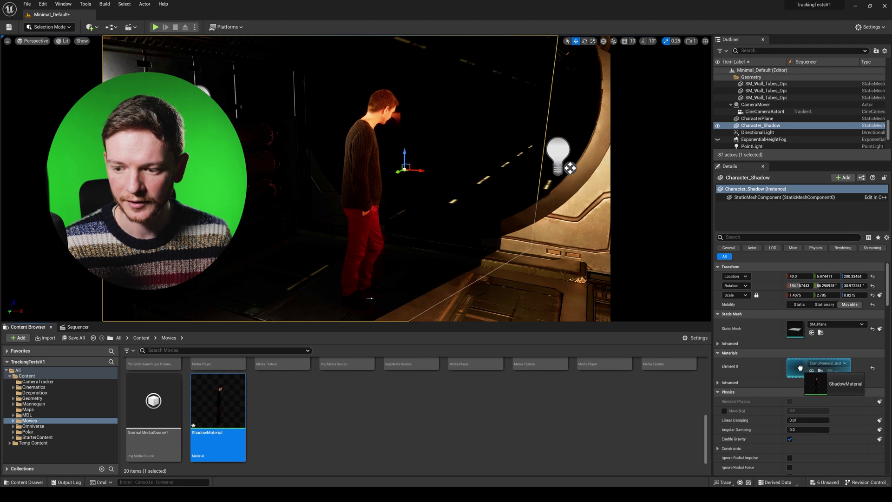
pyautogui.moveTo(799, 367); pyautogui.dragTo(800, 368)
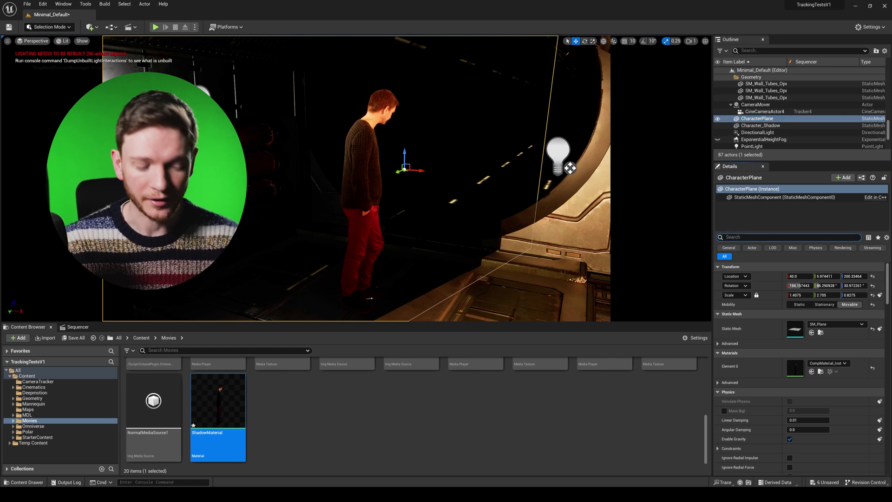
# Filter the properties of CharacterPlane for "cast" and disable Cast Shadow.
pyautogui.write('st')
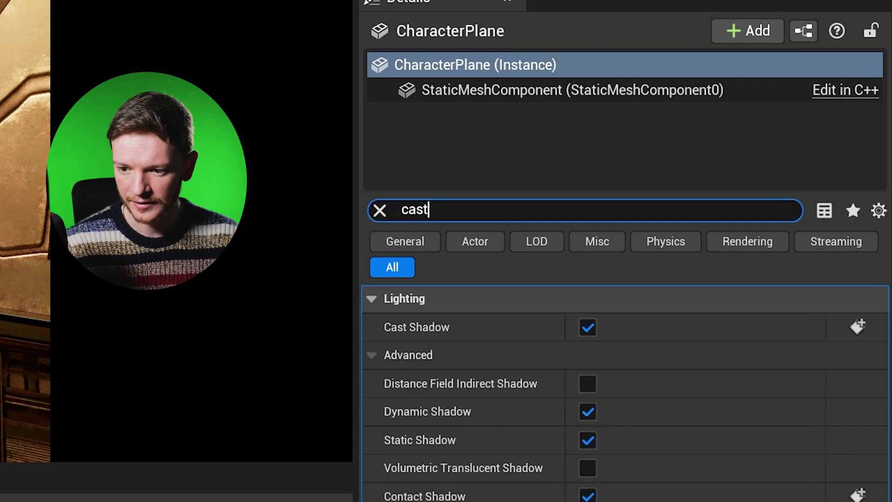
pyautogui.click(585, 328)
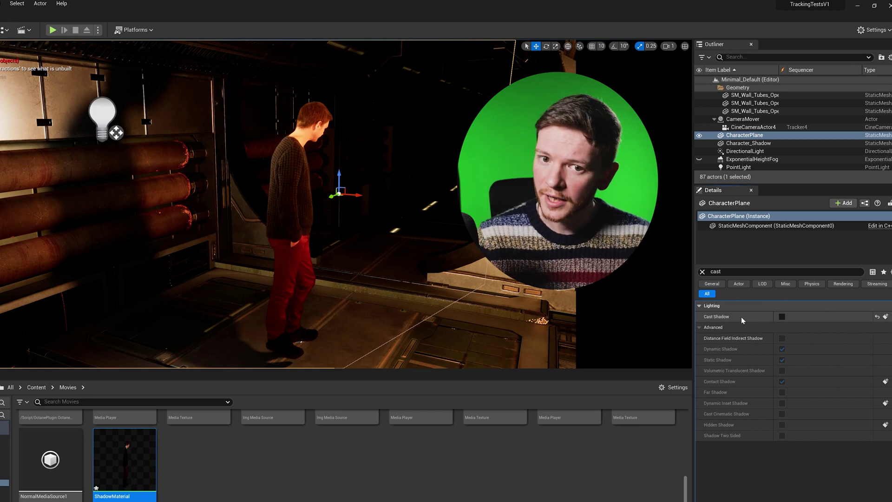
# Disable Visible on Character_Shadow and filter its properties for "hid".
pyautogui.click(782, 145)
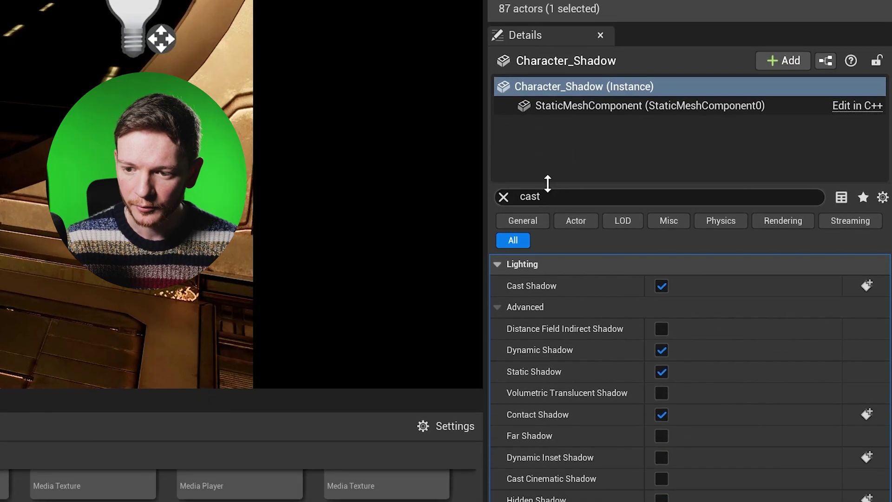
pyautogui.click(547, 196)
pyautogui.hotkey('ctrl', 'a')
pyautogui.write('vis')
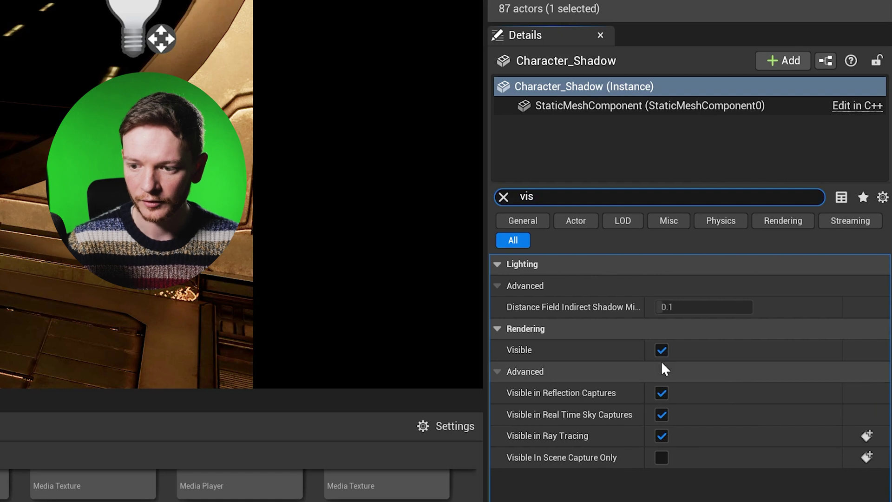
pyautogui.click(661, 351)
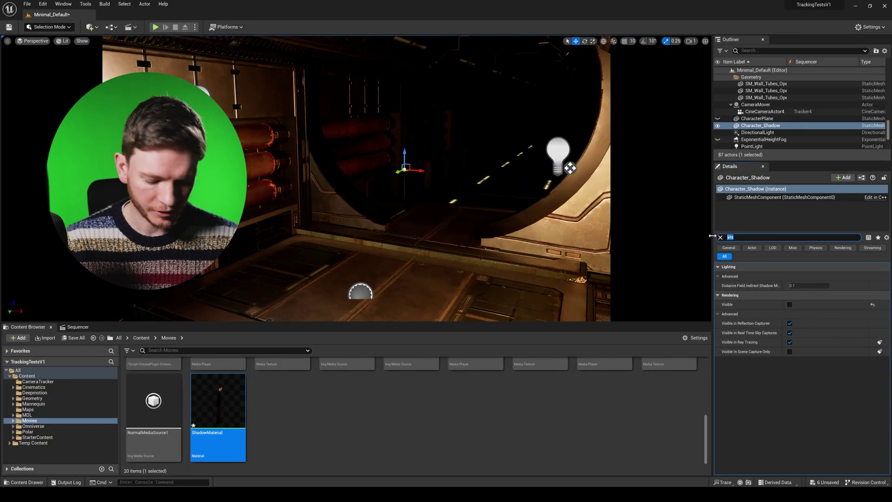
pyautogui.write('hid')
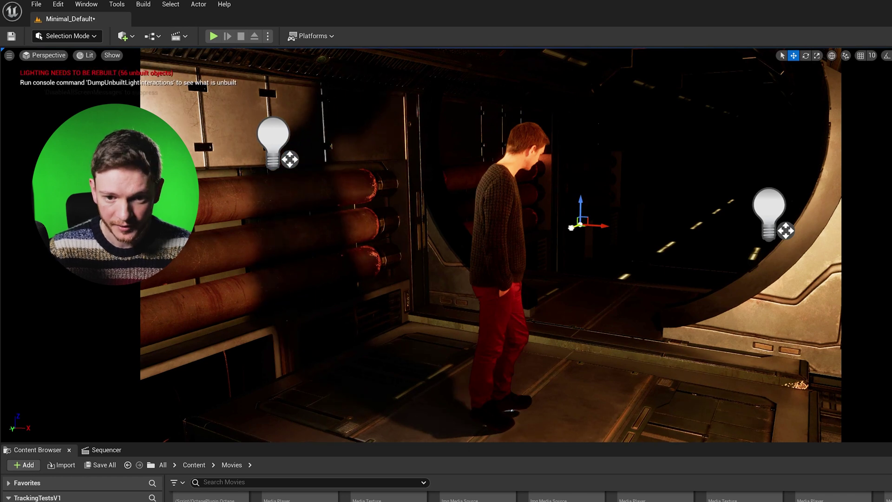
# Move Character_Shadow in the viewport to about X 52.5, Y -37.6.
pyautogui.moveTo(574, 225); pyautogui.dragTo(599, 209)
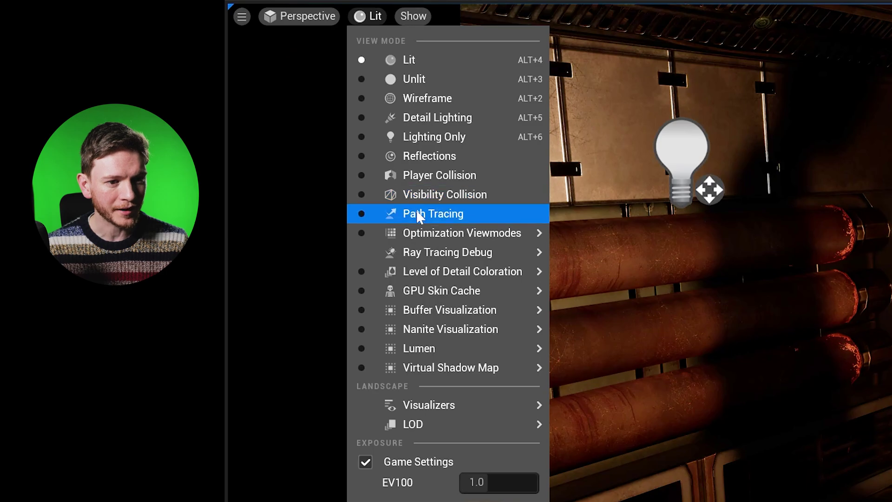
# Switch the viewport's view mode to Path Tracing and hide CharacterPlane in the scene.
pyautogui.click(420, 215)
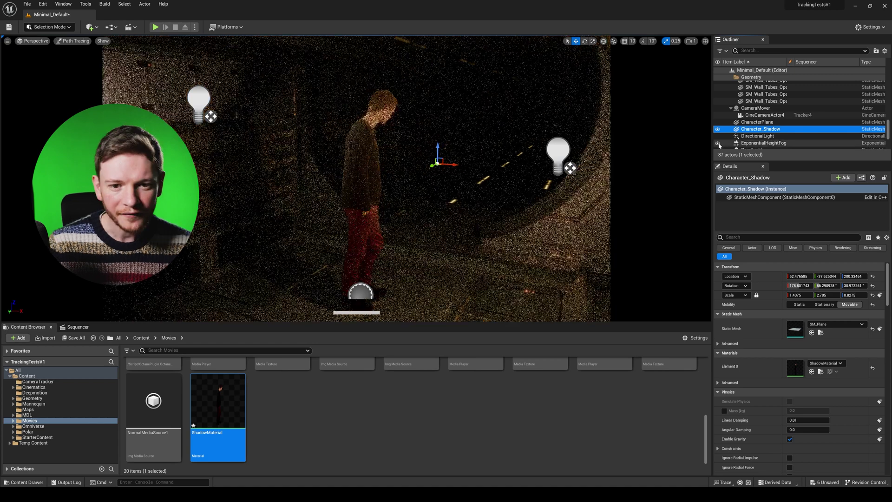
pyautogui.click(731, 77)
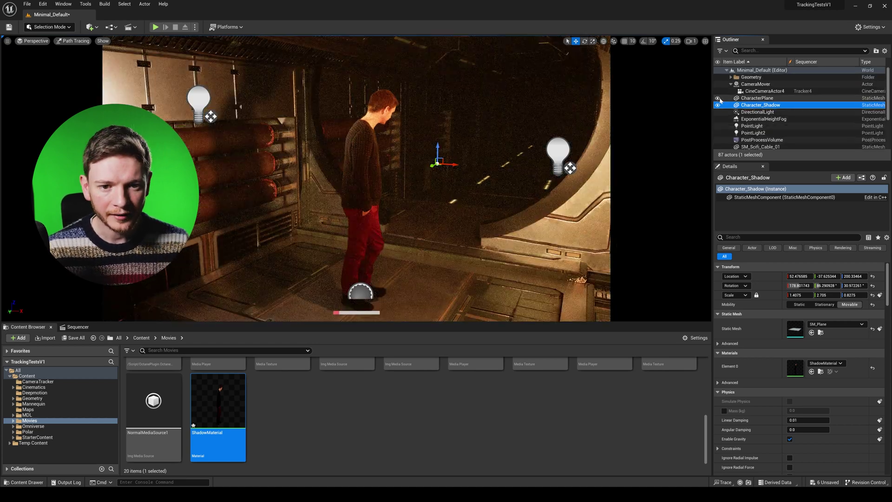
pyautogui.click(718, 99)
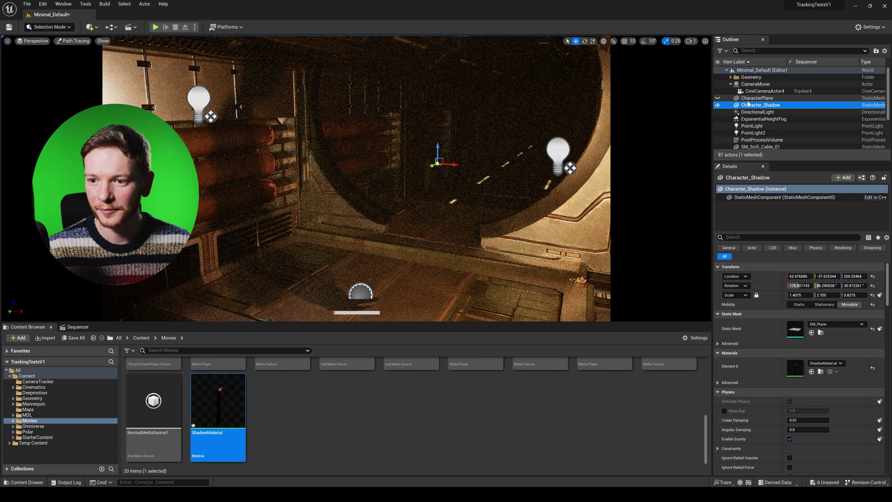
# Select the Character_Shadow actor for editing its properties.
pyautogui.click(759, 112)
pyautogui.click(753, 99)
pyautogui.press('Down')
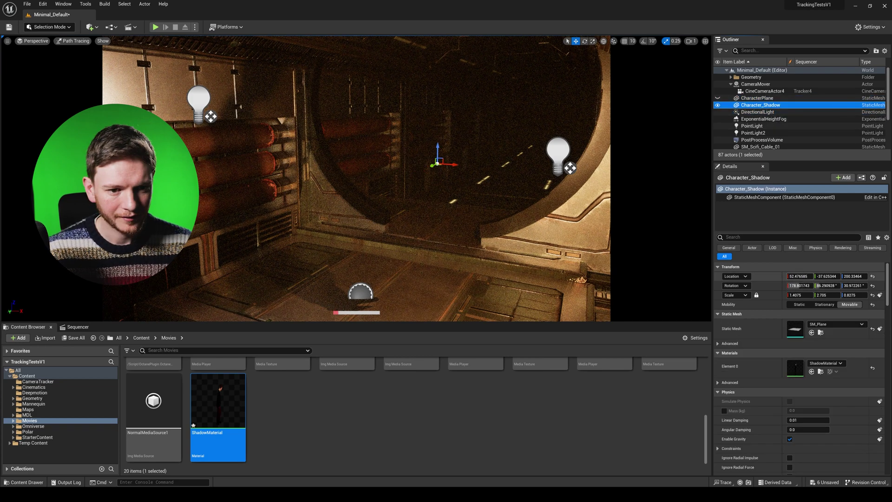